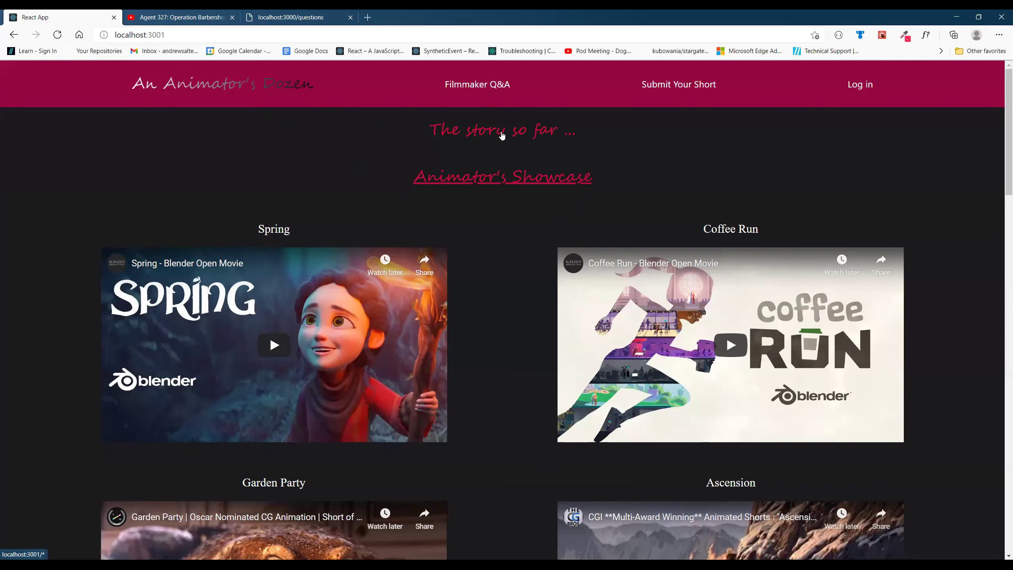
# - Expand and collapse the festival introduction, then scroll down the showcase to Presto
pyautogui.click(502, 135)
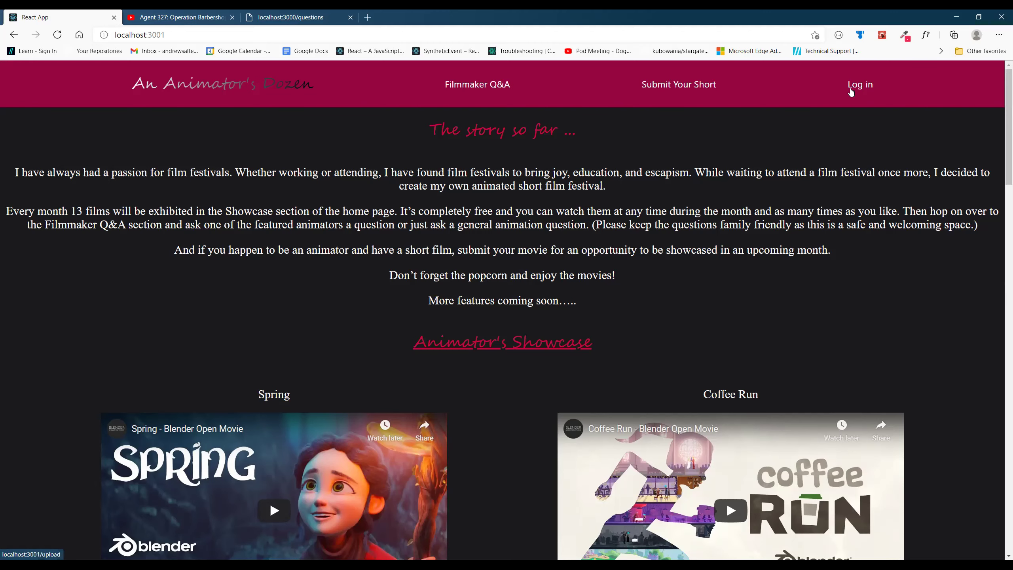
pyautogui.click(501, 138)
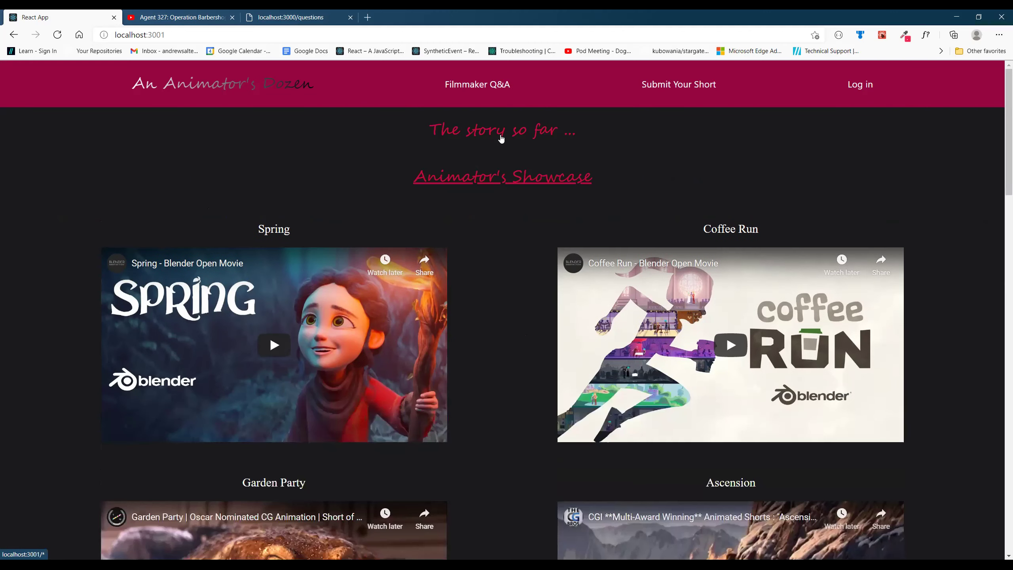
pyautogui.scroll(-2, 506, 301)
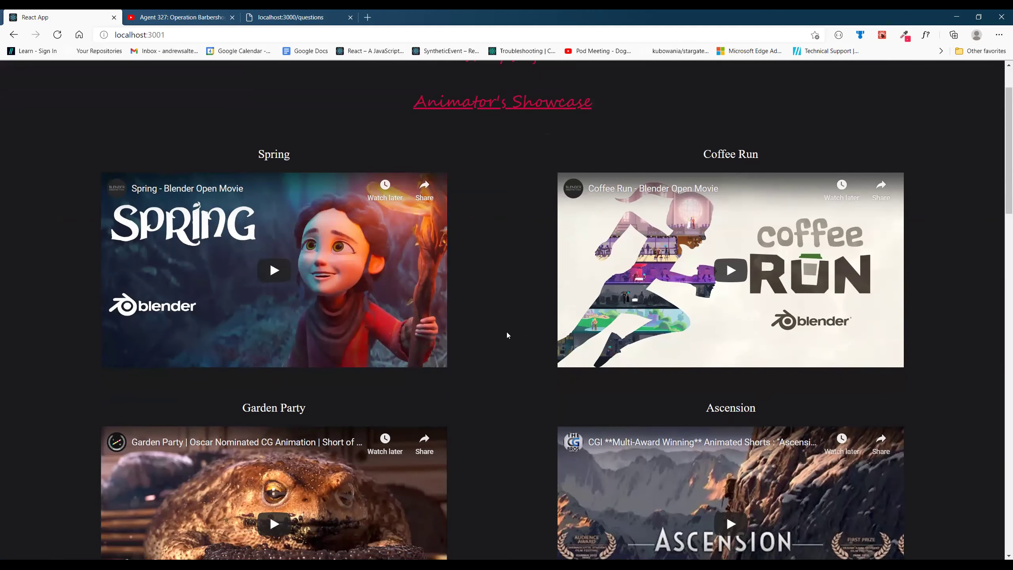
pyautogui.scroll(-5, 507, 335)
pyautogui.scroll(-7, 507, 334)
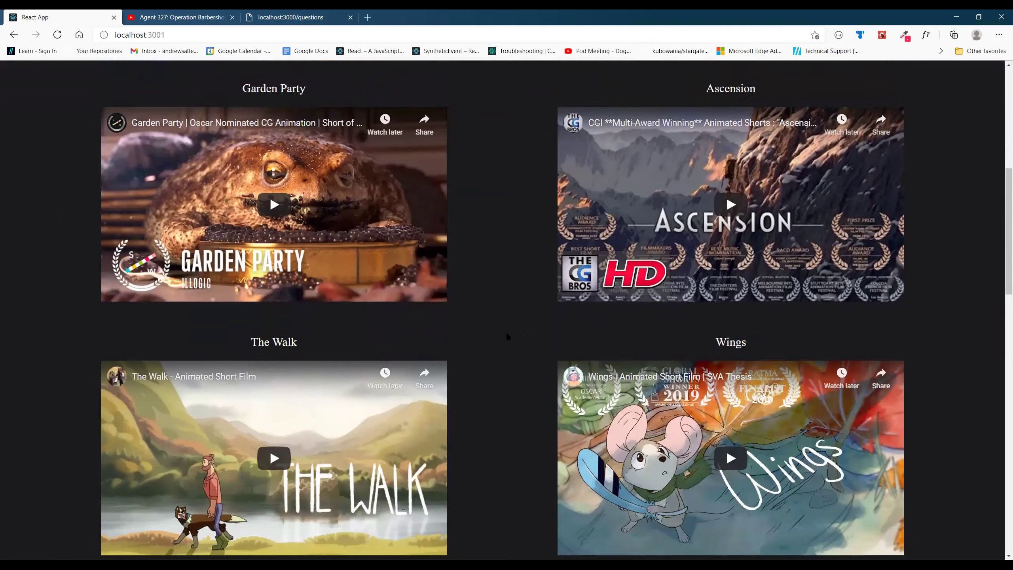
pyautogui.scroll(-11, 508, 336)
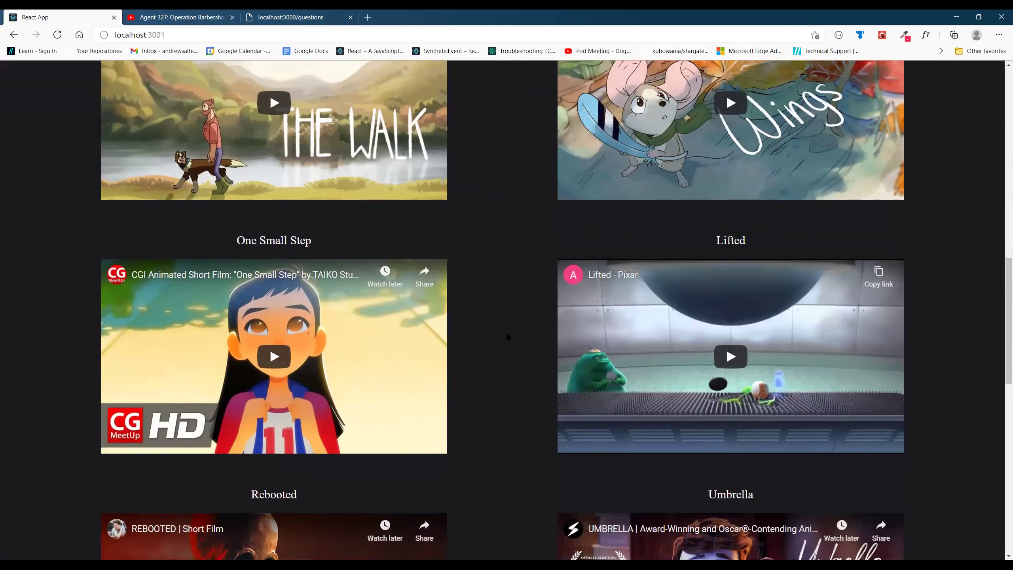
pyautogui.scroll(-9, 507, 337)
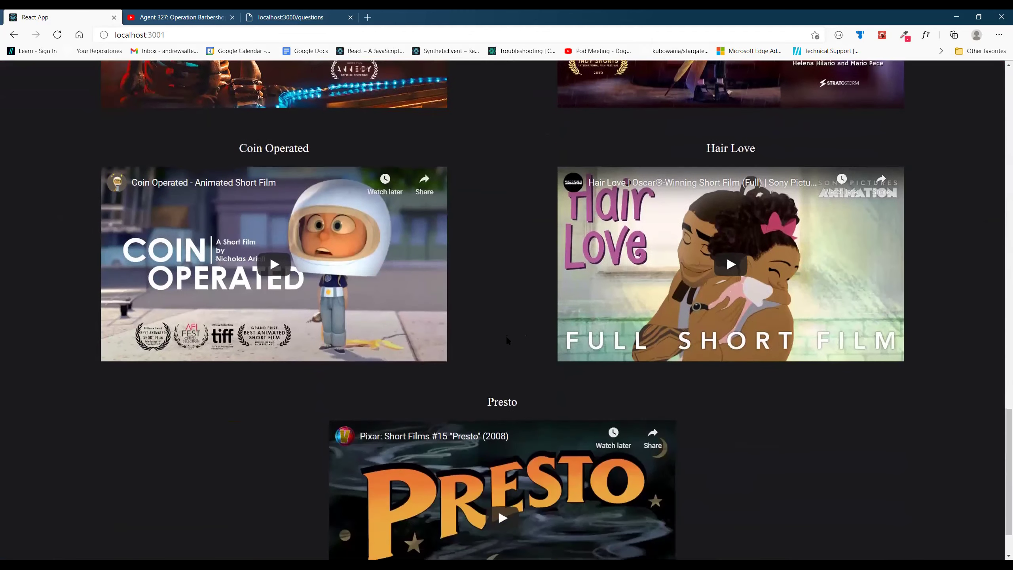
# - Scroll back up to the row showing The Walk and Wings
pyautogui.scroll(5, 507, 337)
pyautogui.scroll(15, 506, 339)
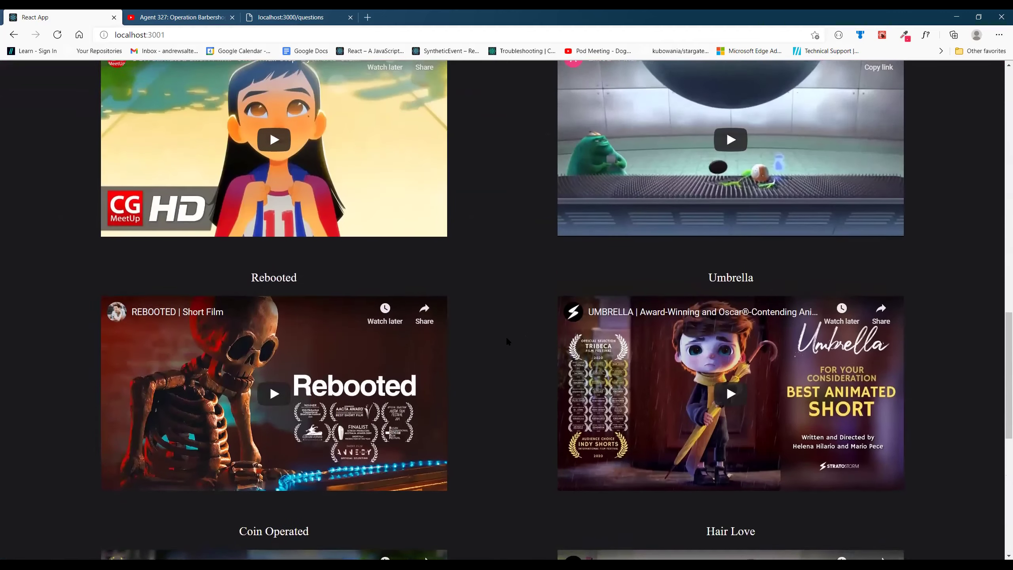
pyautogui.scroll(4, 506, 340)
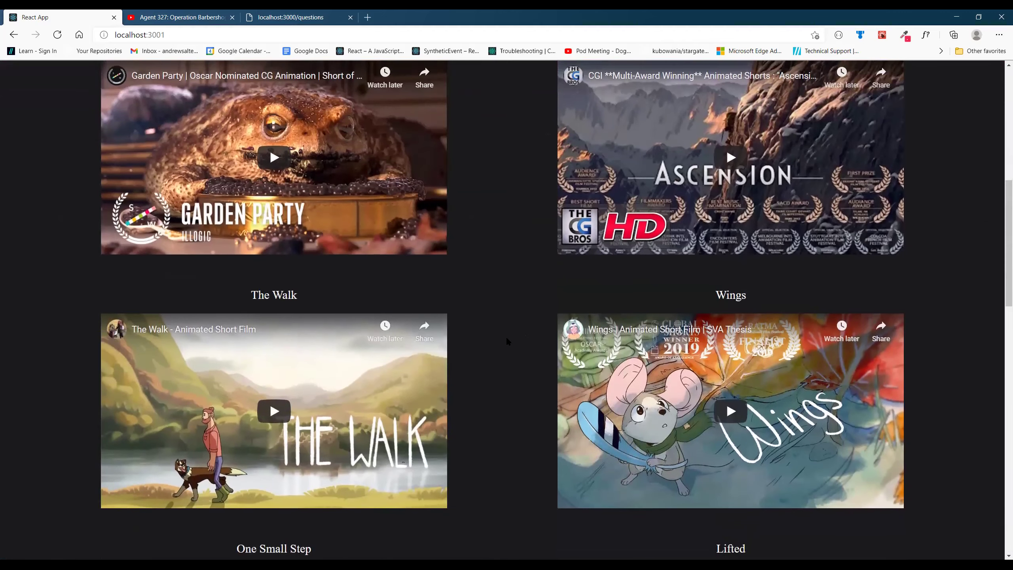
# - Play Wings, jump to 2:27 then 4:31, dismiss the ad, pause at 4:36, close More videos
pyautogui.click(732, 419)
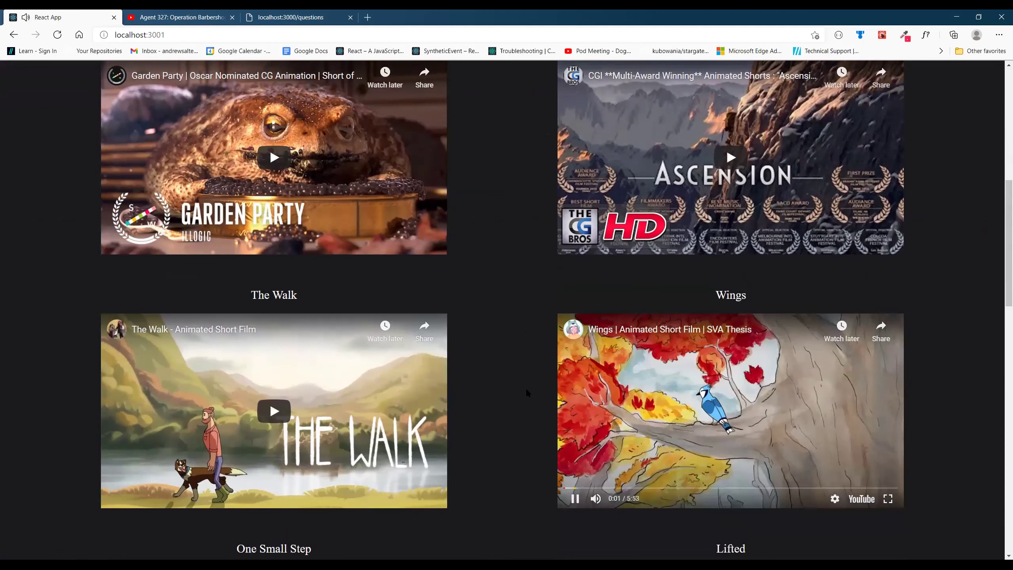
pyautogui.click(703, 488)
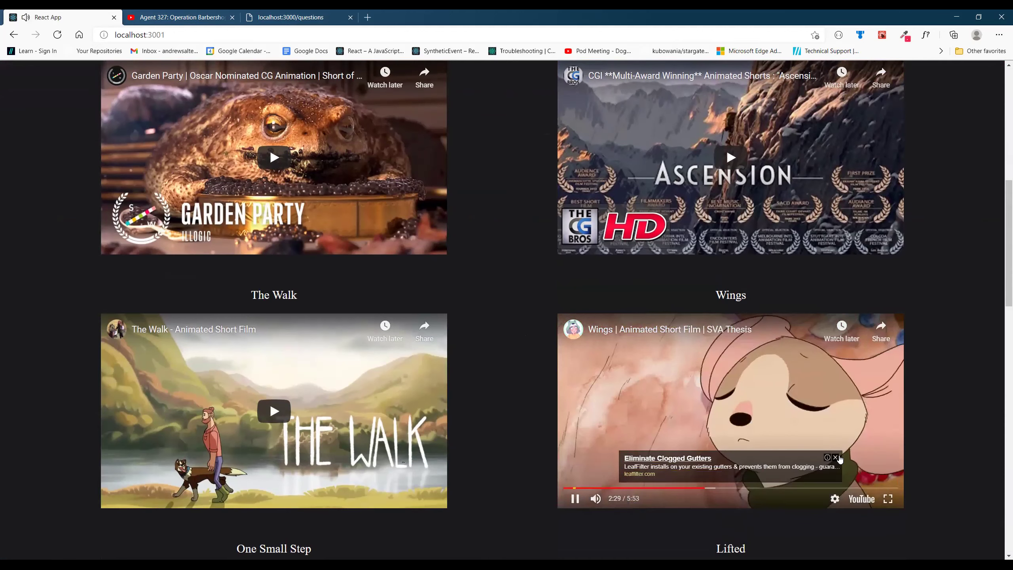
pyautogui.click(835, 457)
pyautogui.click(821, 487)
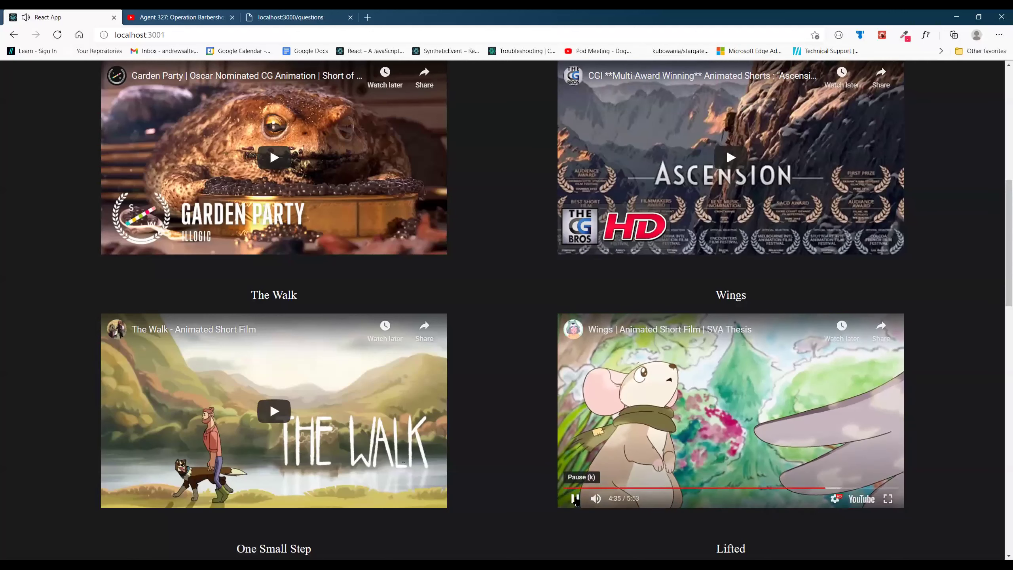
pyautogui.click(575, 499)
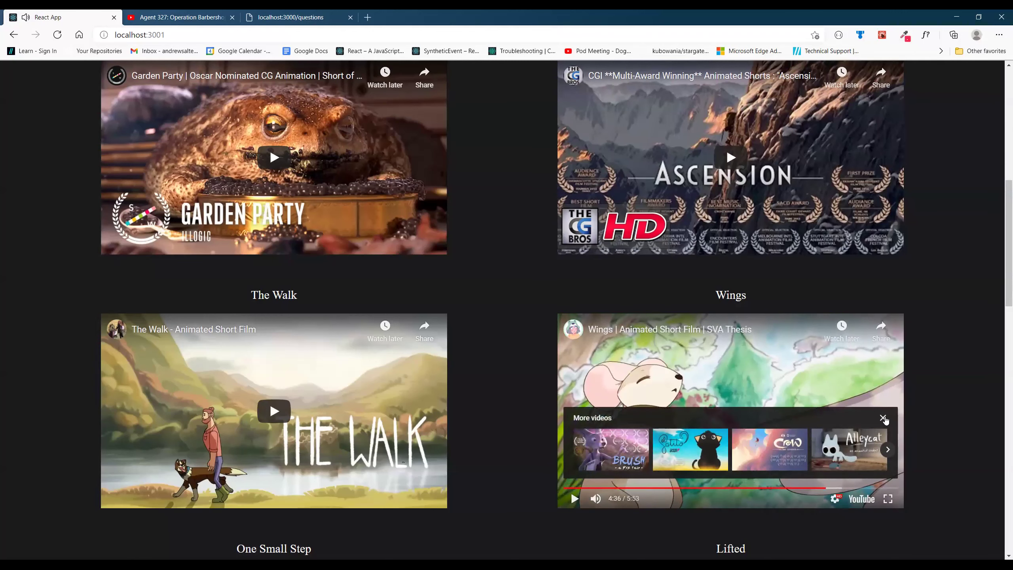
pyautogui.click(882, 418)
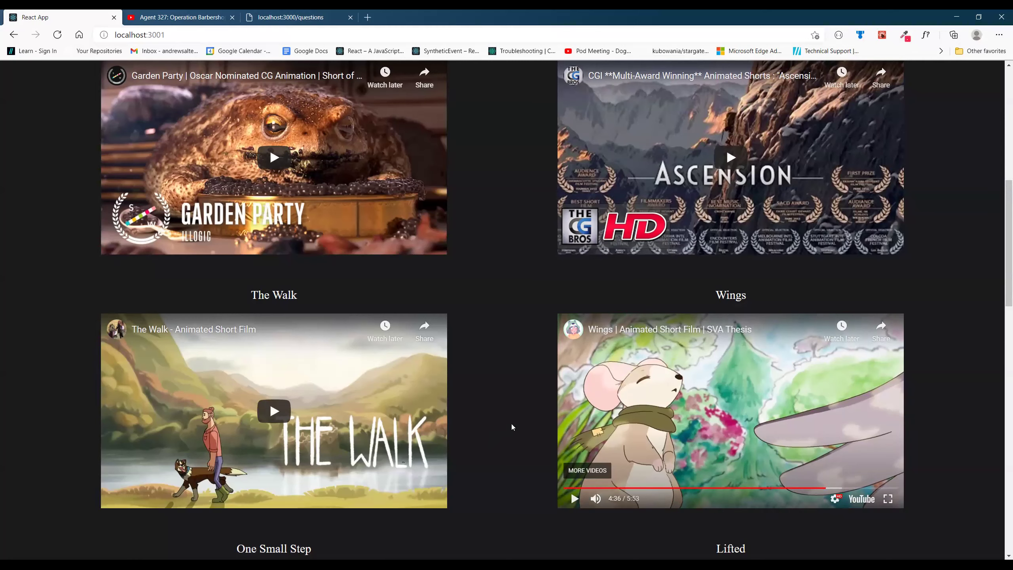
pyautogui.scroll(5, 510, 425)
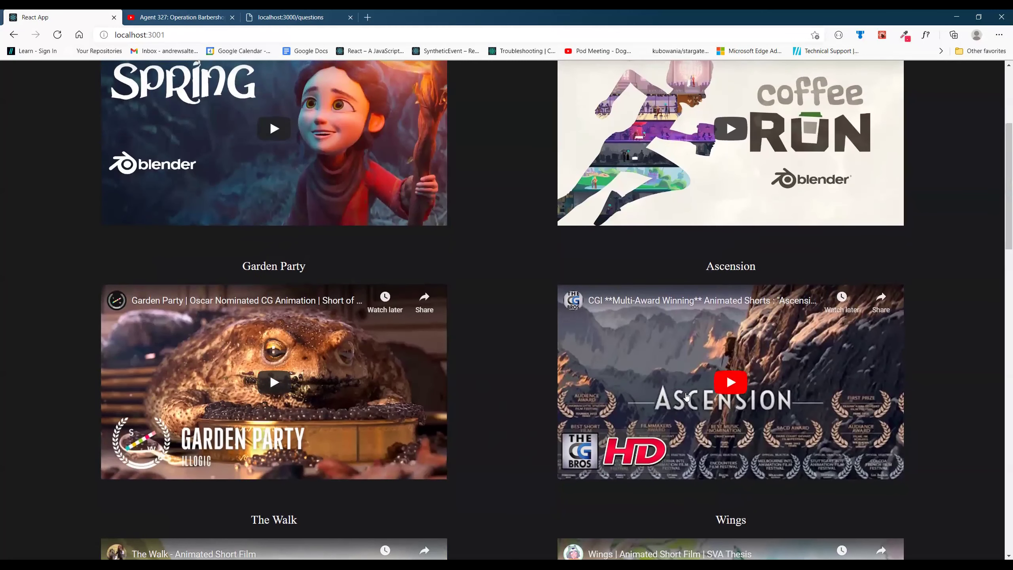
pyautogui.scroll(5, 518, 432)
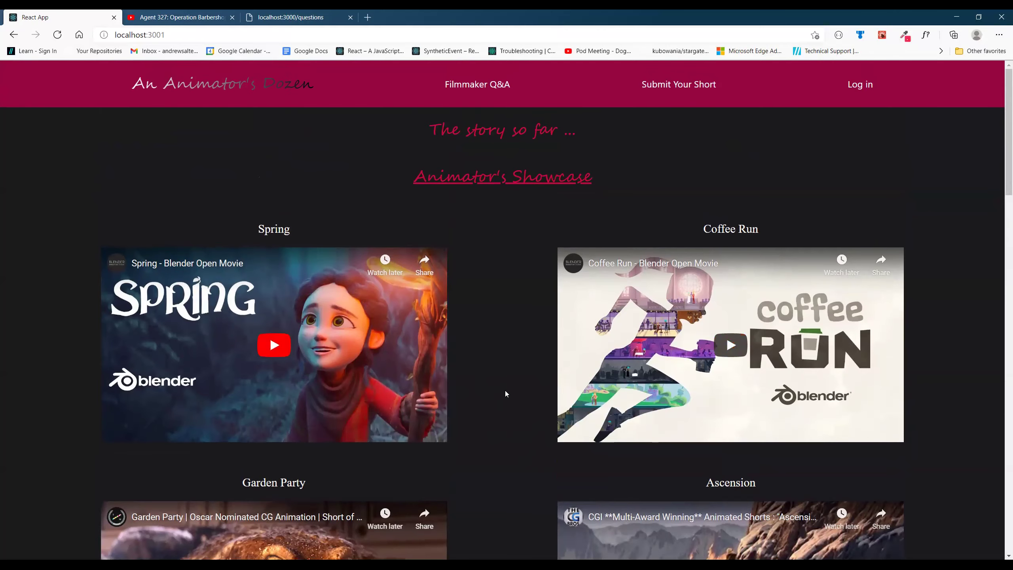
pyautogui.scroll(-20, 510, 419)
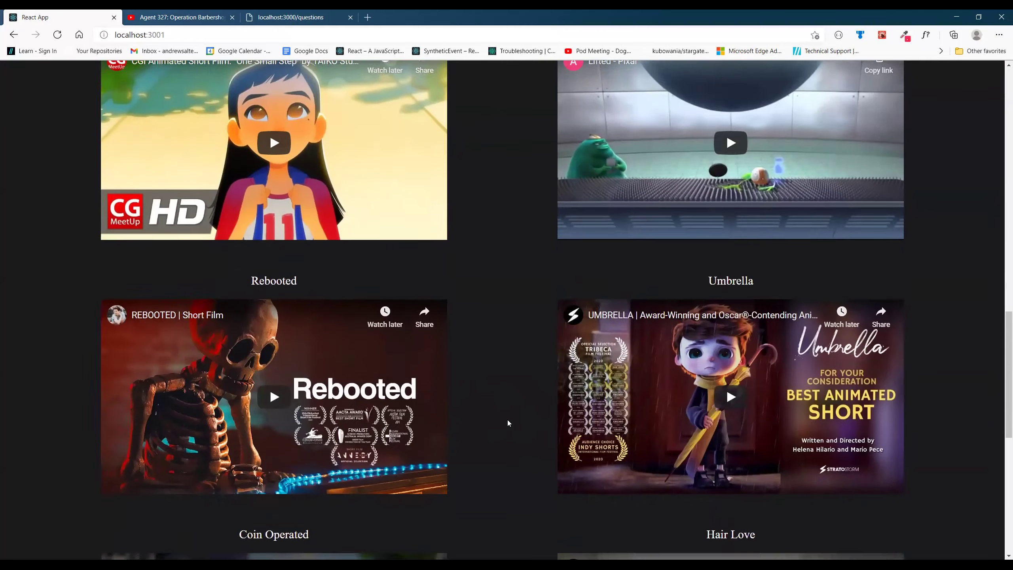
pyautogui.scroll(-4, 508, 420)
pyautogui.scroll(15, 498, 449)
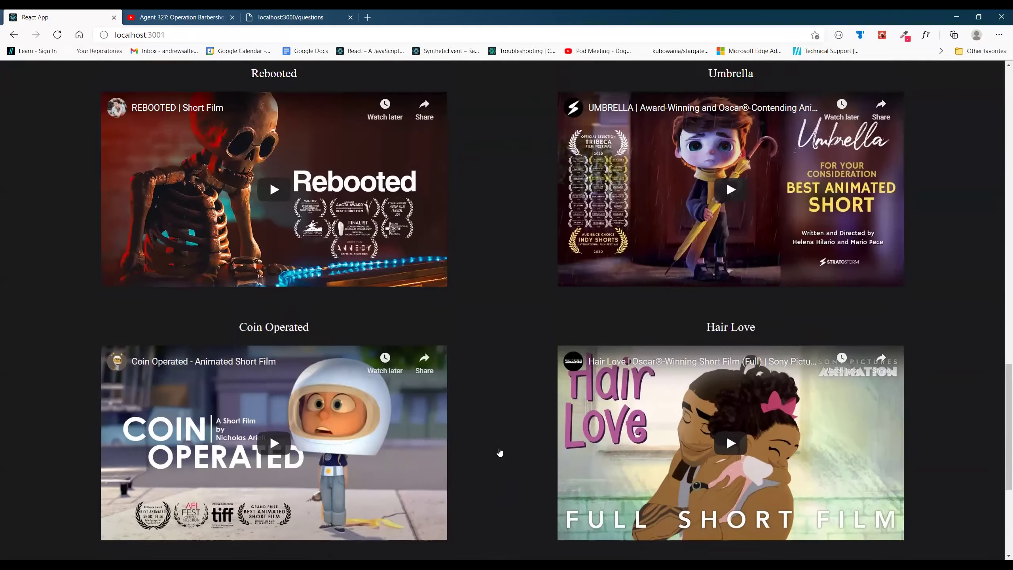
pyautogui.scroll(15, 498, 448)
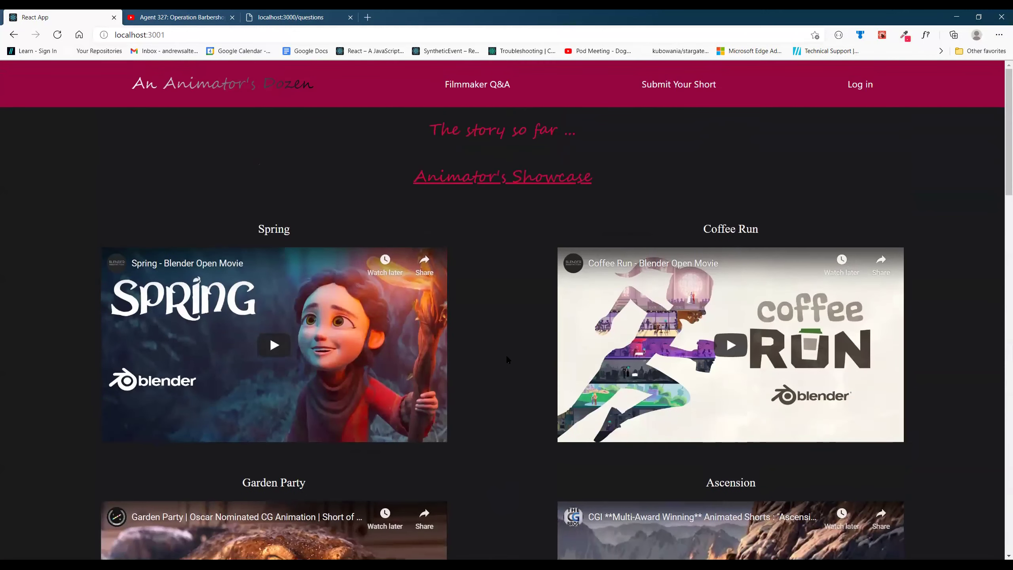
# - Open the Filmmaker Q&A page, type the test question 'What is an animation?', then erase it
pyautogui.click(482, 87)
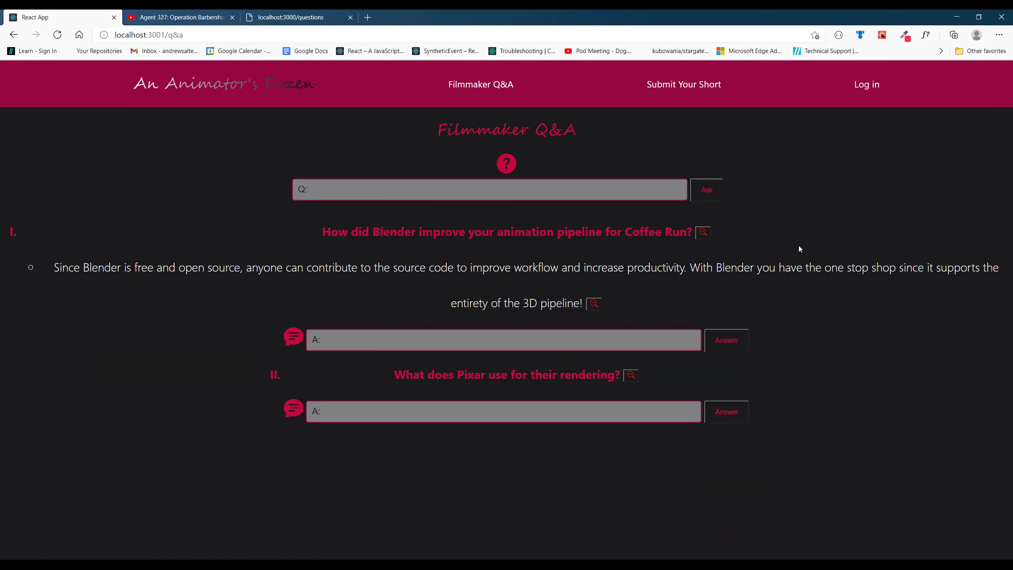
pyautogui.click(413, 182)
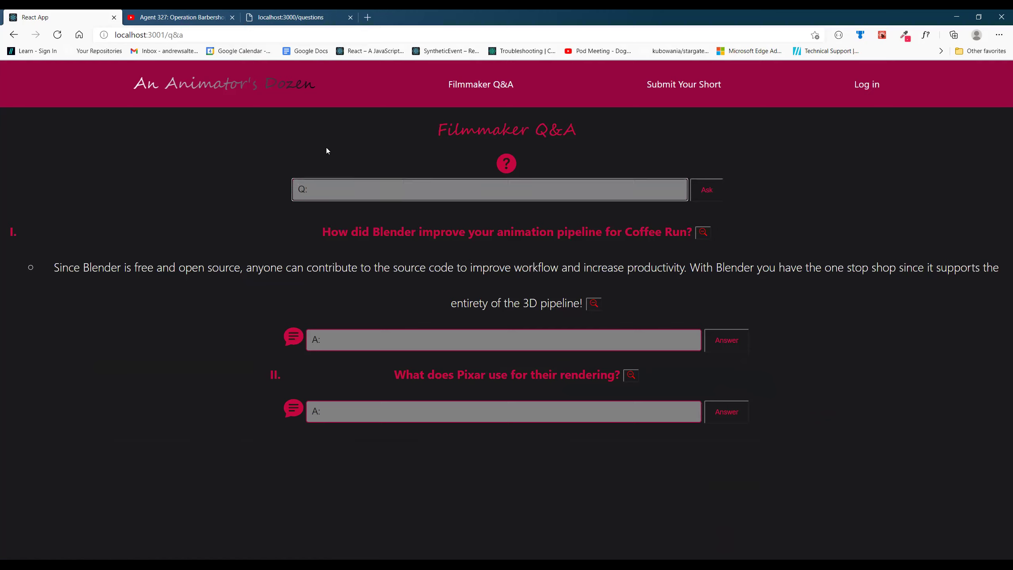
pyautogui.write('What is an animation?')
pyautogui.press('BackSpace')
pyautogui.press('BackSpace')
pyautogui.press('BackSpace')
pyautogui.press('BackSpace')
pyautogui.press('BackSpace')
pyautogui.press('BackSpace')
pyautogui.press('BackSpace')
pyautogui.press('BackSpace')
pyautogui.press('BackSpace')
pyautogui.press('BackSpace')
pyautogui.press('BackSpace')
pyautogui.press('BackSpace')
pyautogui.press('BackSpace')
pyautogui.press('BackSpace')
pyautogui.press('BackSpace')
pyautogui.press('BackSpace')
pyautogui.press('BackSpace')
pyautogui.press('BackSpace')
pyautogui.press('BackSpace')
pyautogui.press('BackSpace')
# - Submit 'Renderman!' as the answer under the Pixar rendering question
pyautogui.click(614, 415)
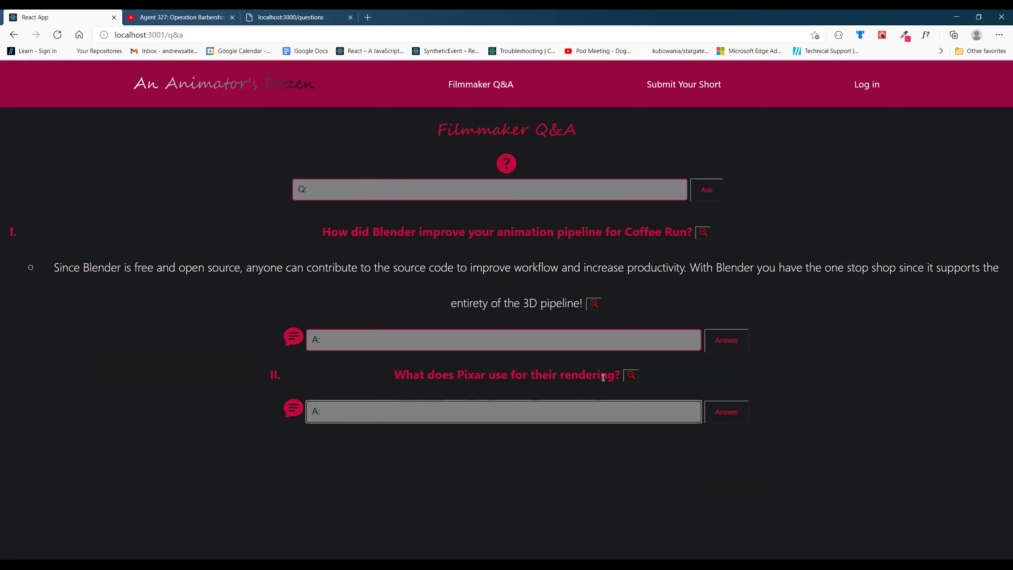
pyautogui.write('Renderman!')
pyautogui.press('Return')
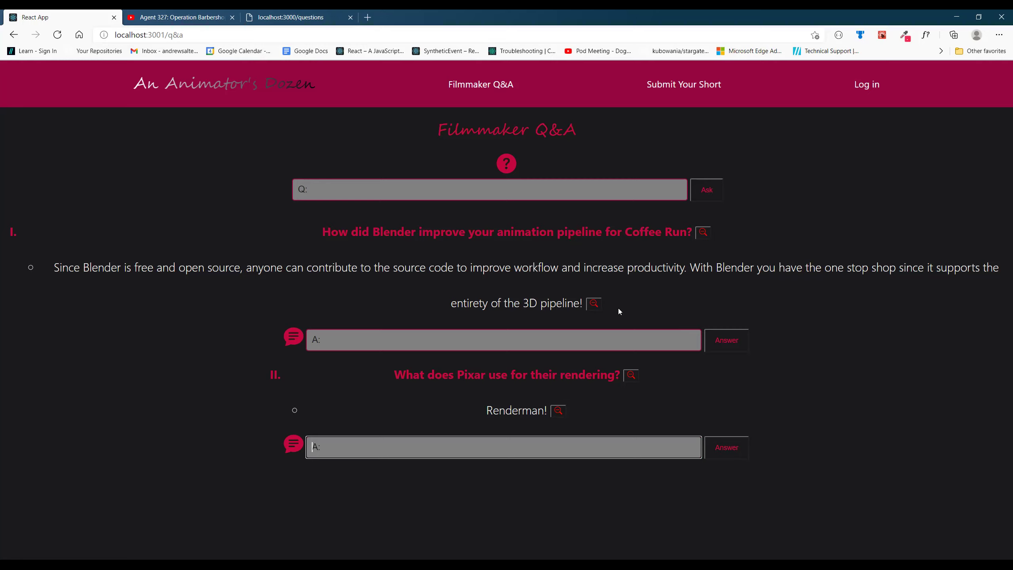
# - Delete the Blender answer and question, then ask 'Who will win the Oscar for best animated film this year?'
pyautogui.click(593, 303)
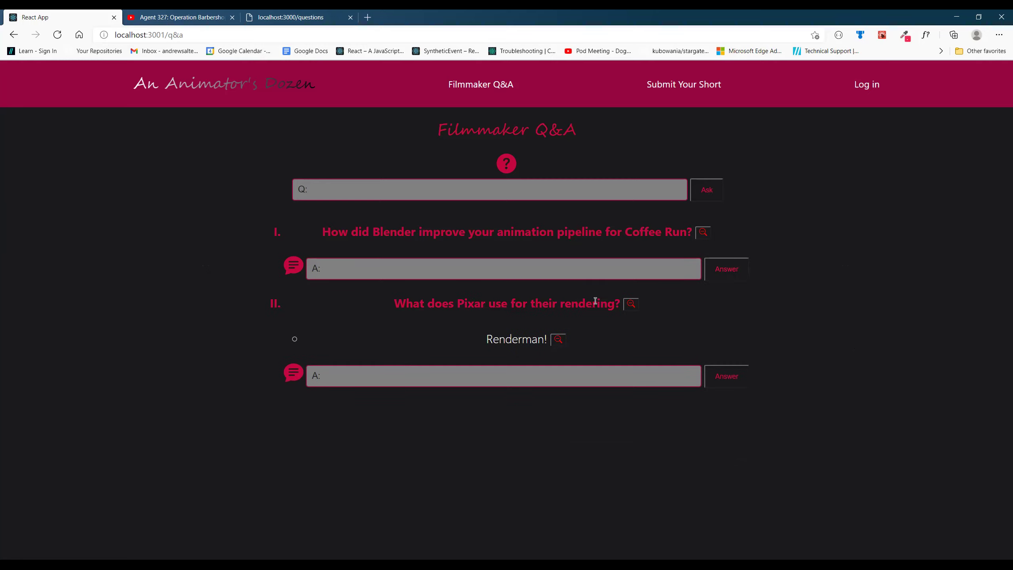
pyautogui.click(702, 233)
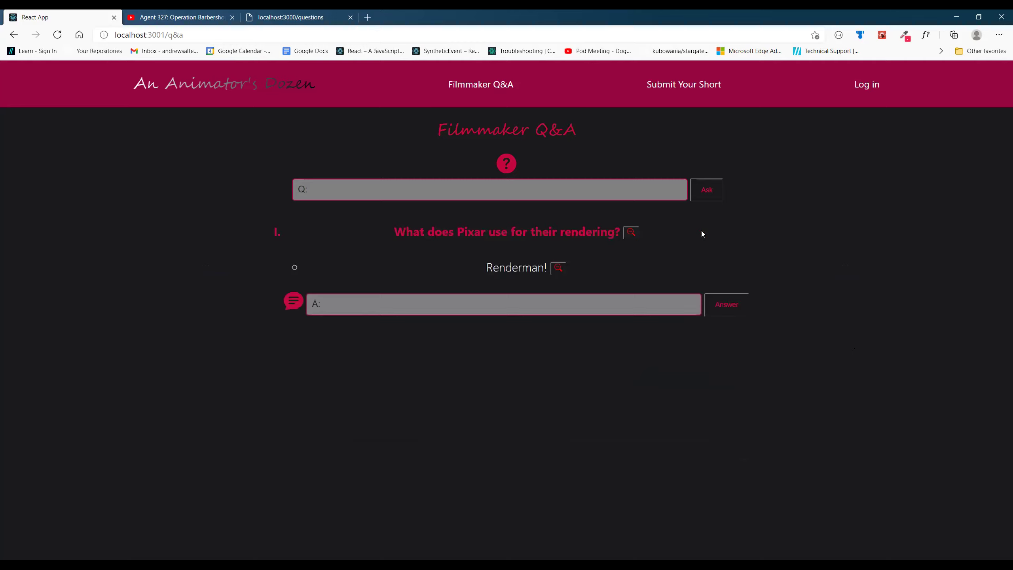
pyautogui.click(311, 190)
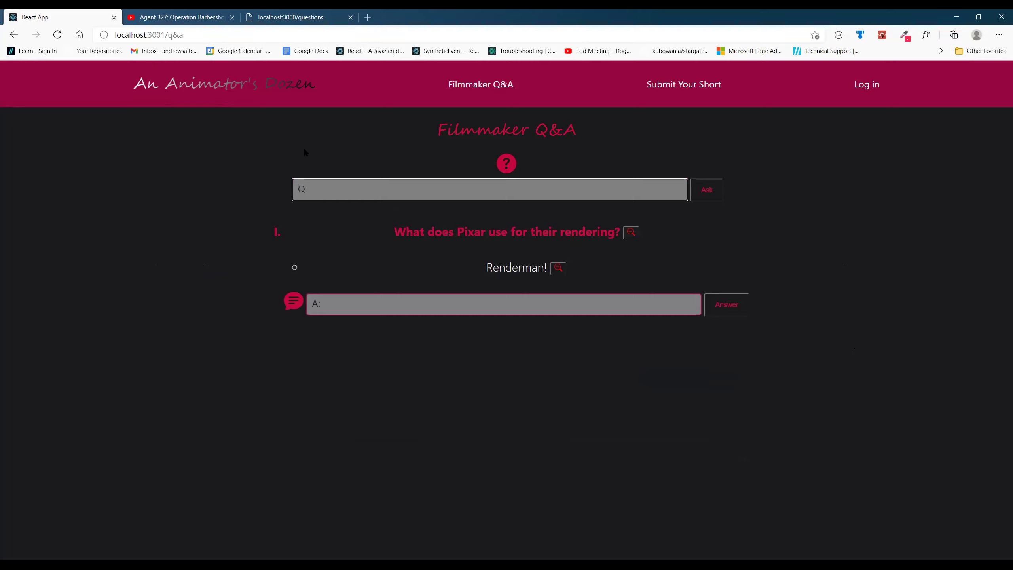
pyautogui.write('Who will win the Oscar for ')
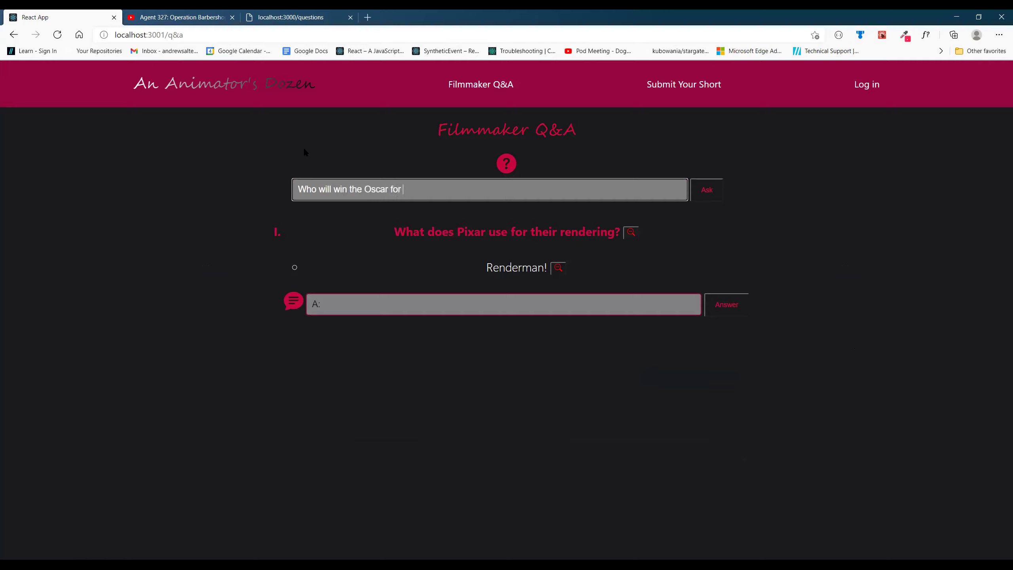
pyautogui.write('best animated film this year')
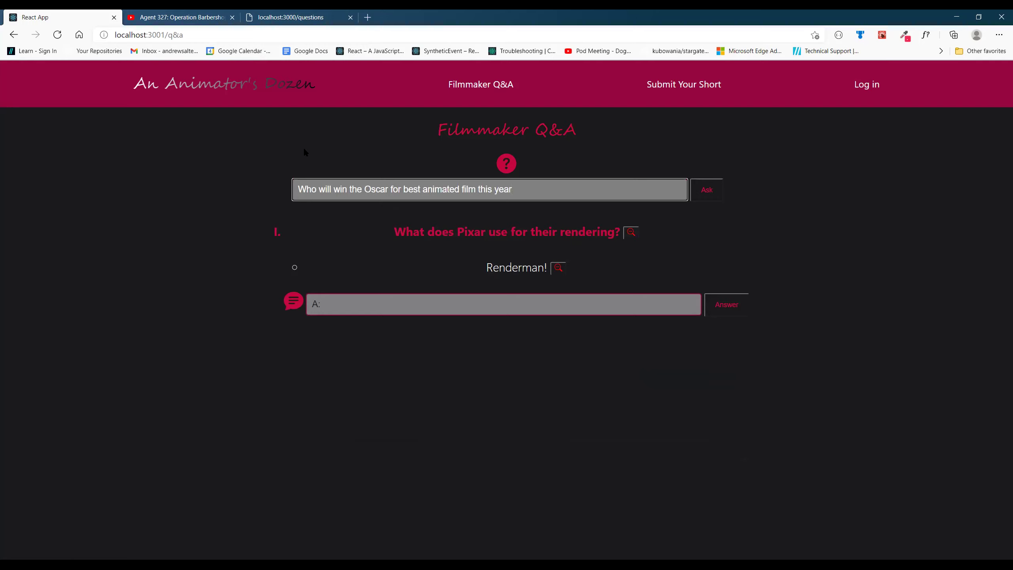
pyautogui.write('?')
pyautogui.click(710, 195)
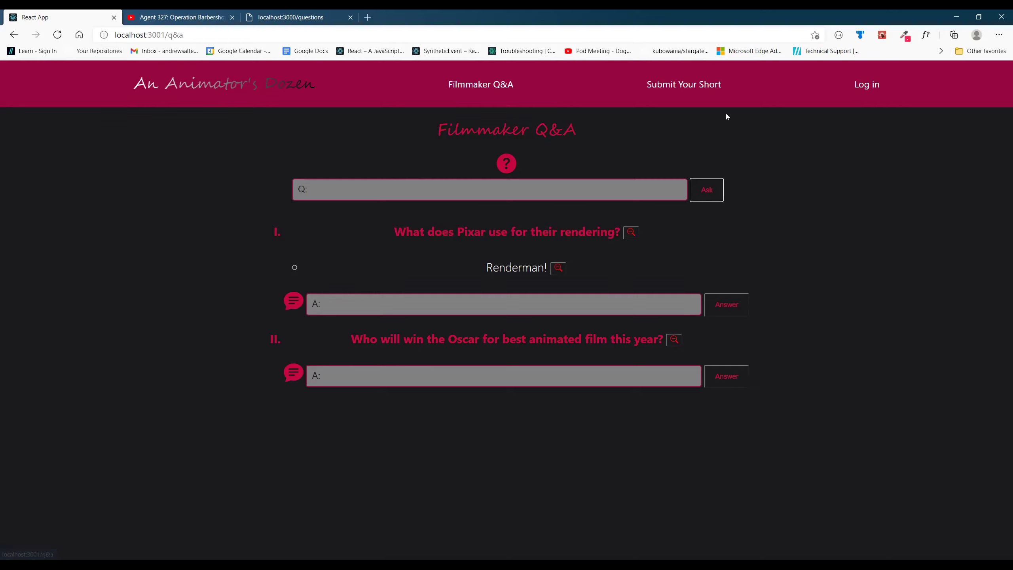
# - Submit the short 'Agent 327' with its pasted YouTube embed link for consideration
pyautogui.click(695, 90)
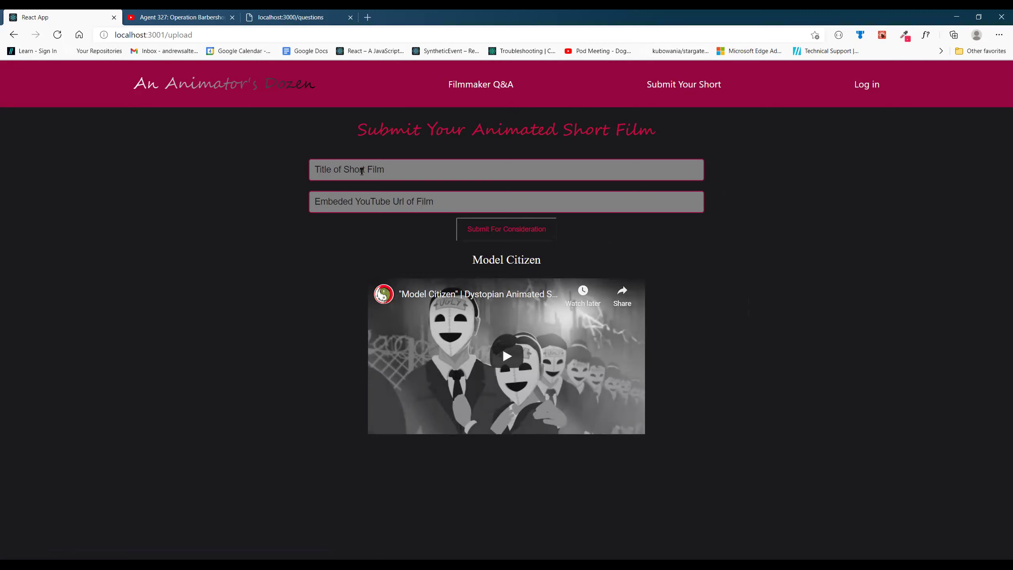
pyautogui.rightClick(344, 202)
pyautogui.click(372, 303)
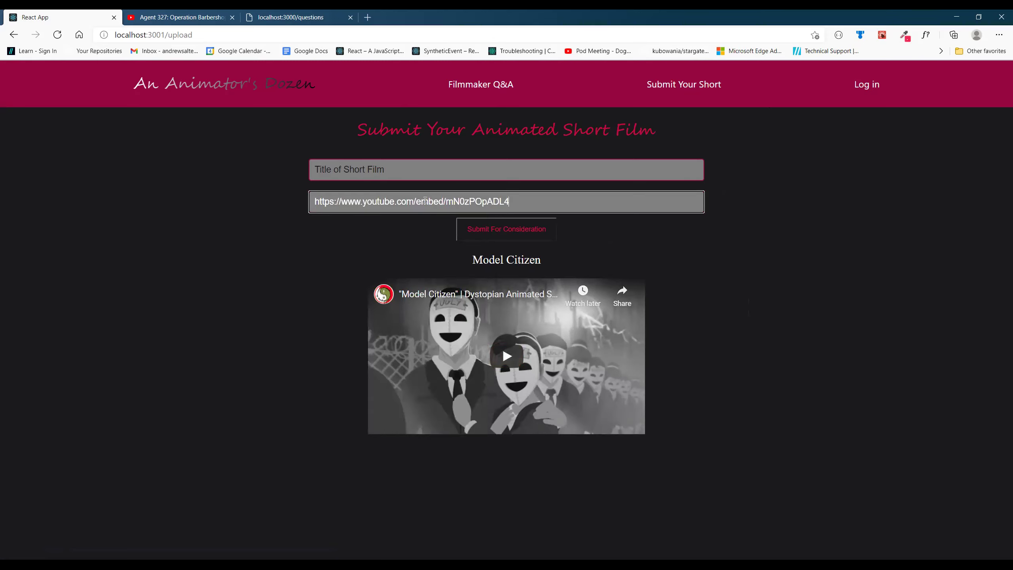
pyautogui.click(348, 169)
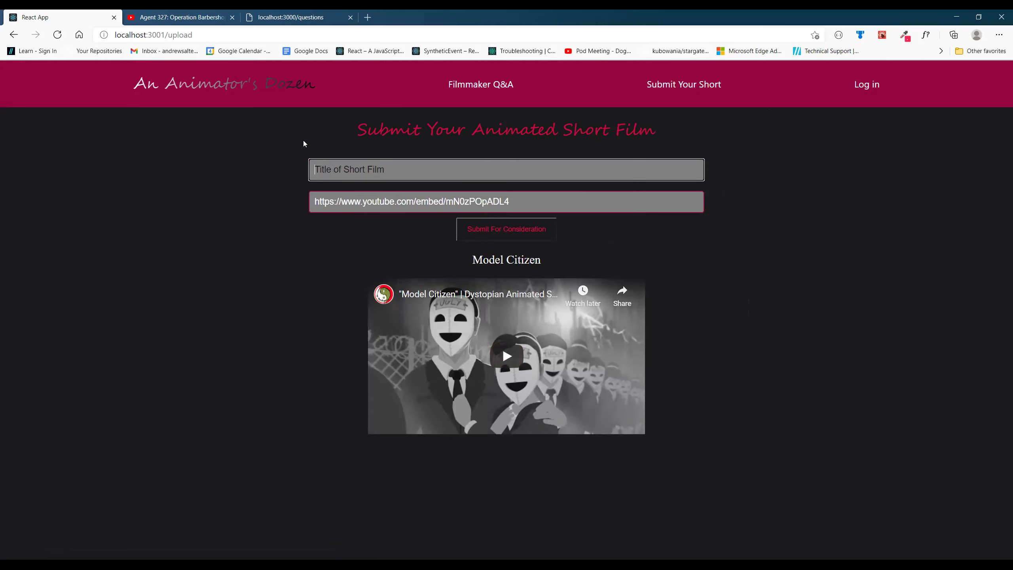
pyautogui.write('Agent 327')
pyautogui.click(512, 234)
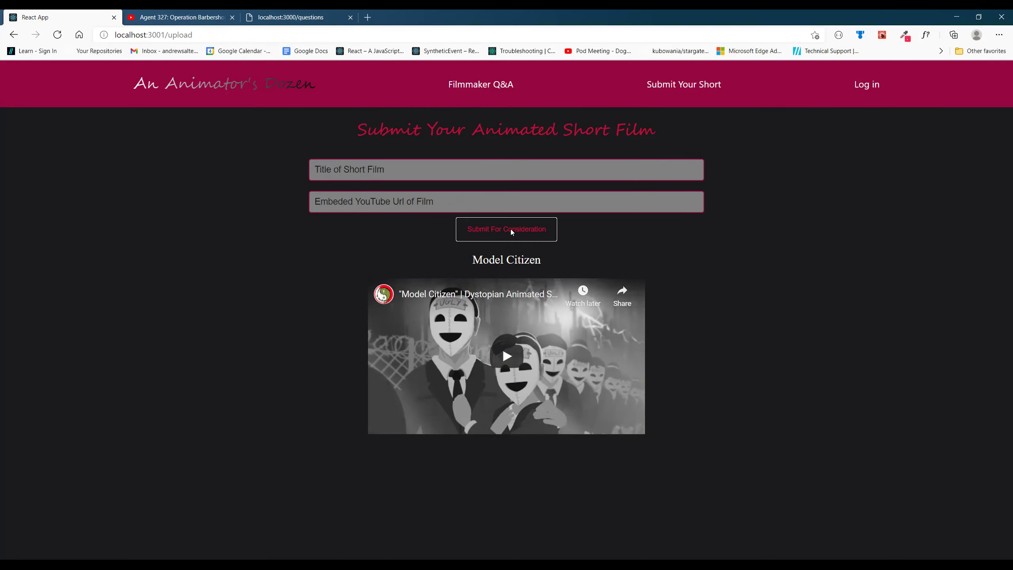
pyautogui.scroll(-2, 840, 369)
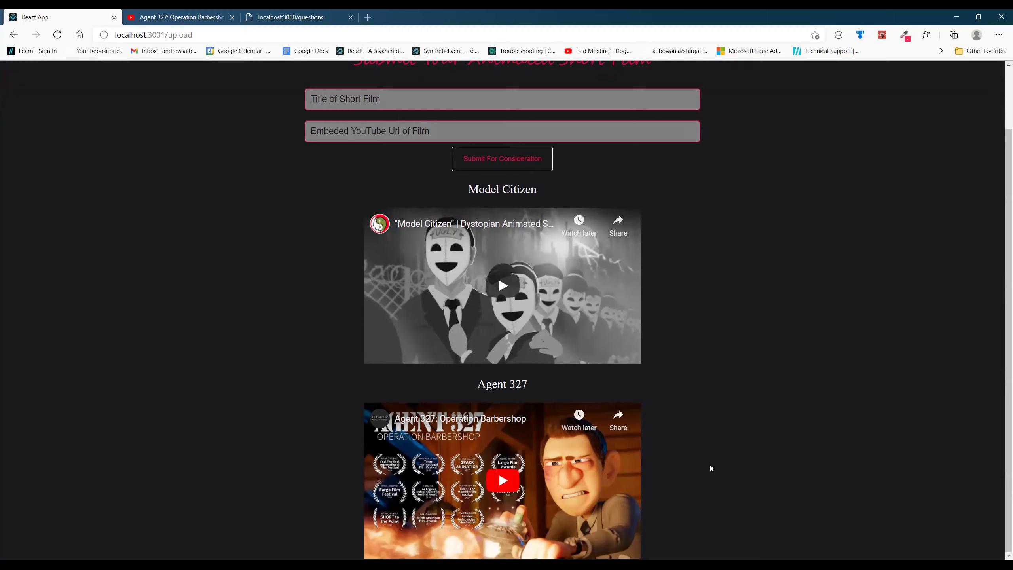
pyautogui.scroll(2, 773, 446)
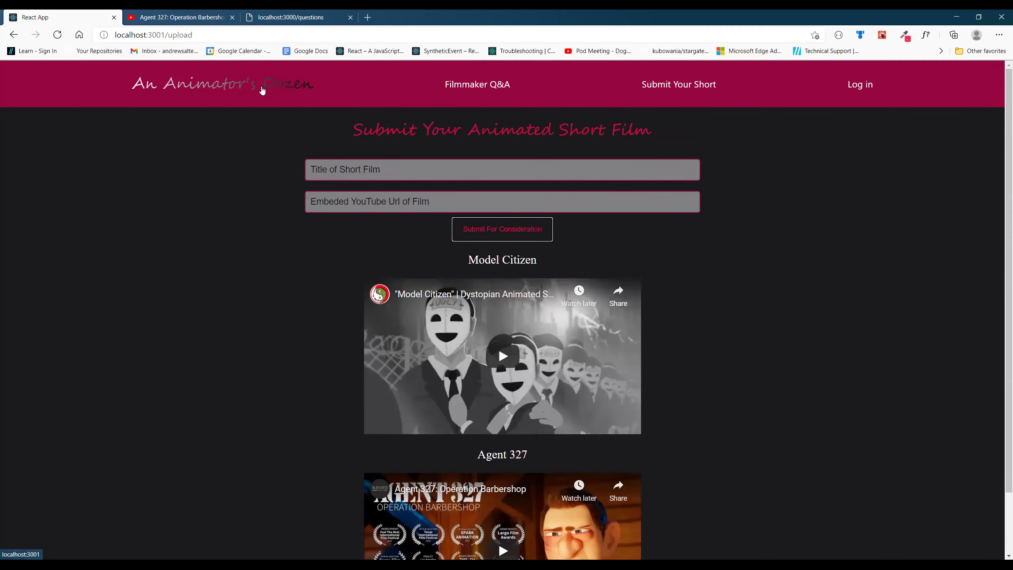